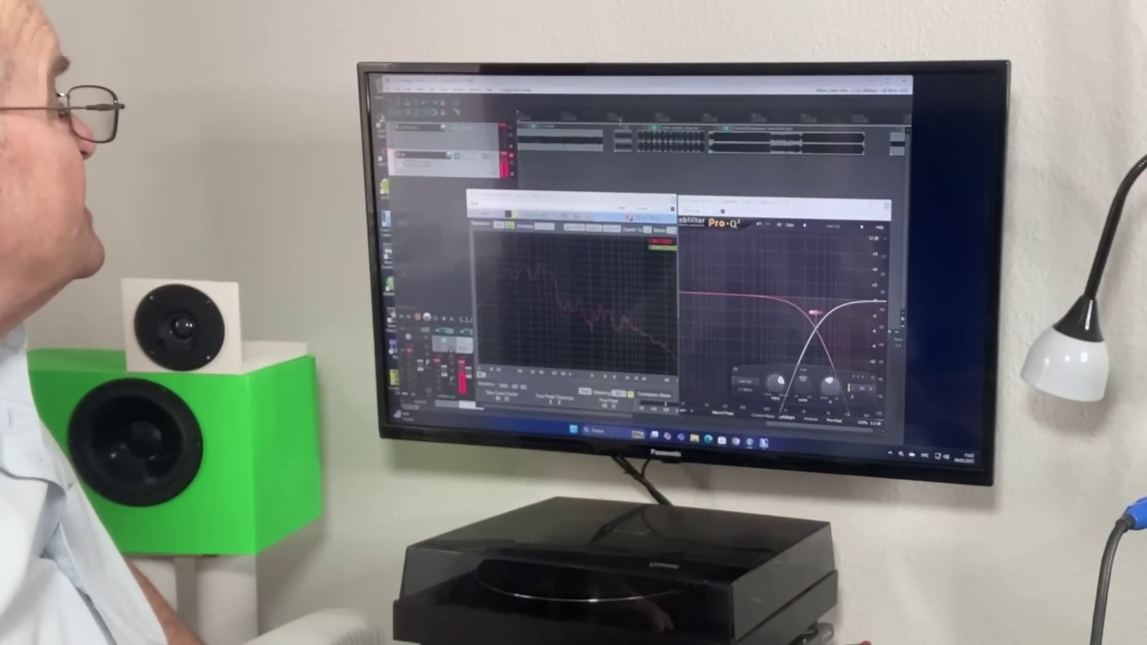
Step: Look through the test clips on the first track, from the short clip and drum sample to Rains Of Meghalaya
click(620, 138)
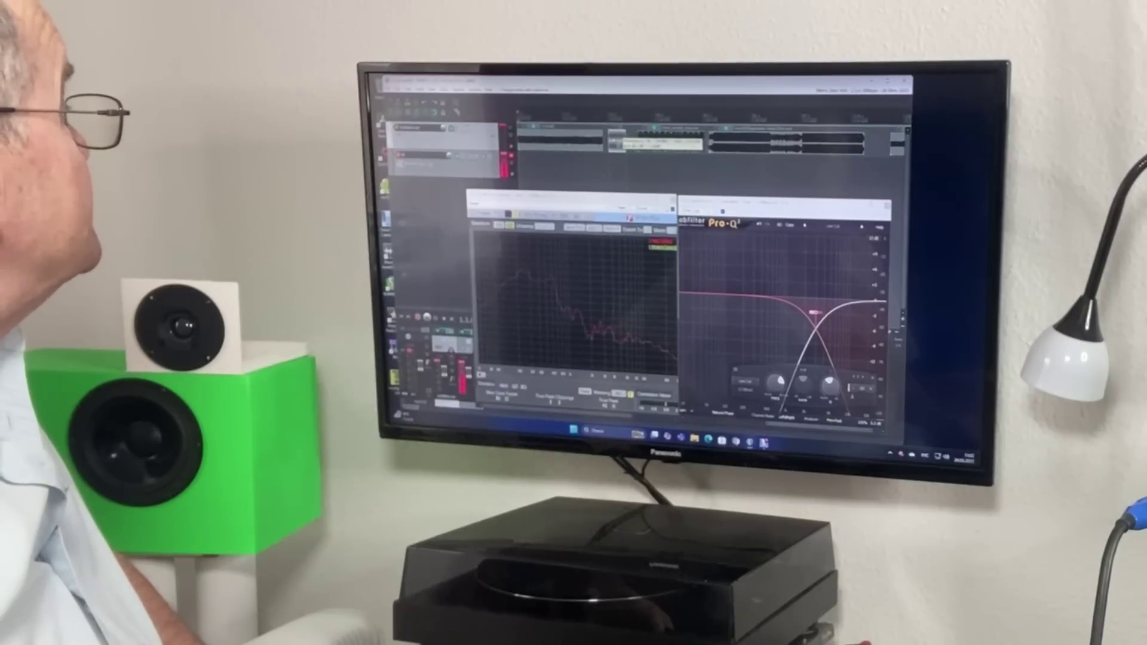
click(663, 142)
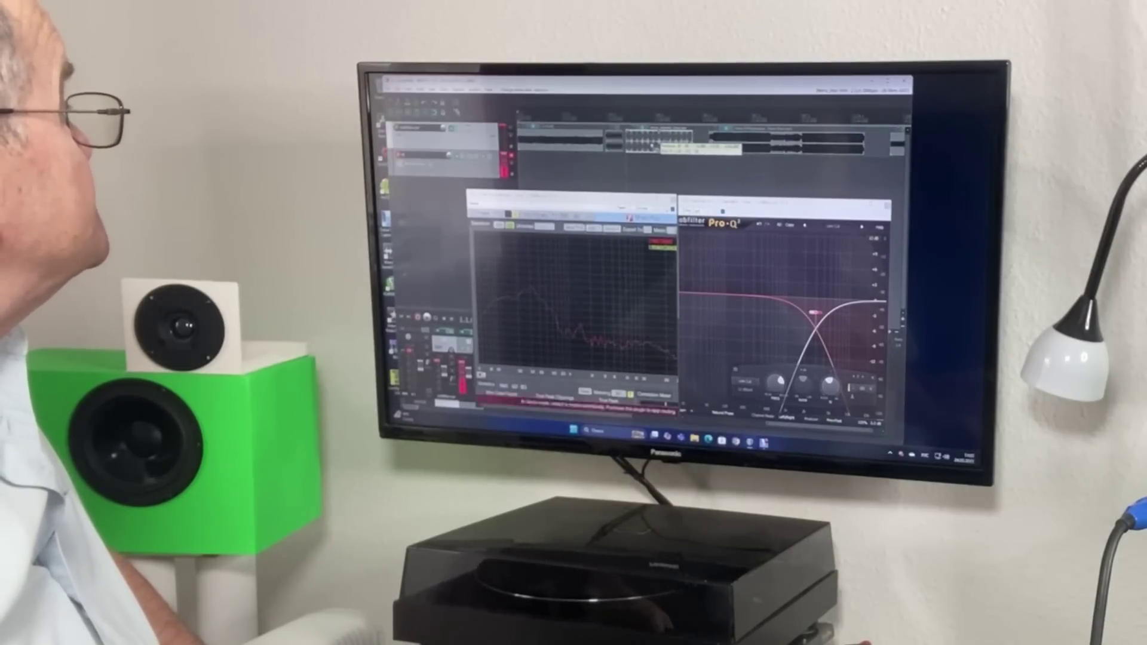
click(729, 152)
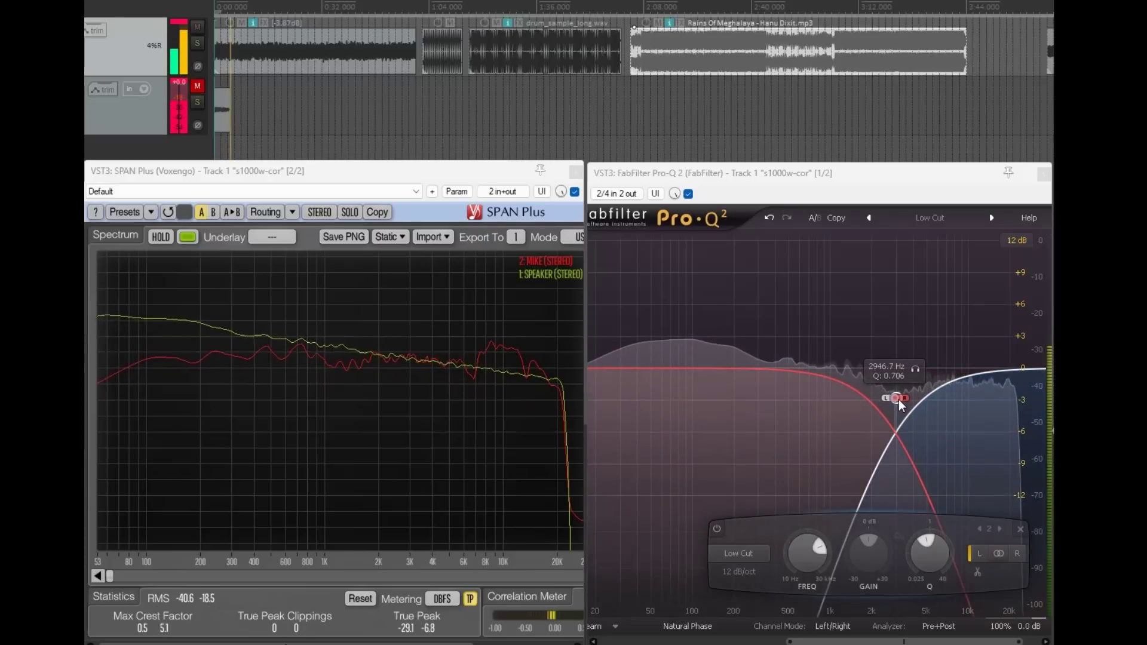
Step: Lower the high cut to the bottom of the spectrum and set the low cut to about 1331 Hz
drag(896, 396, 597, 407)
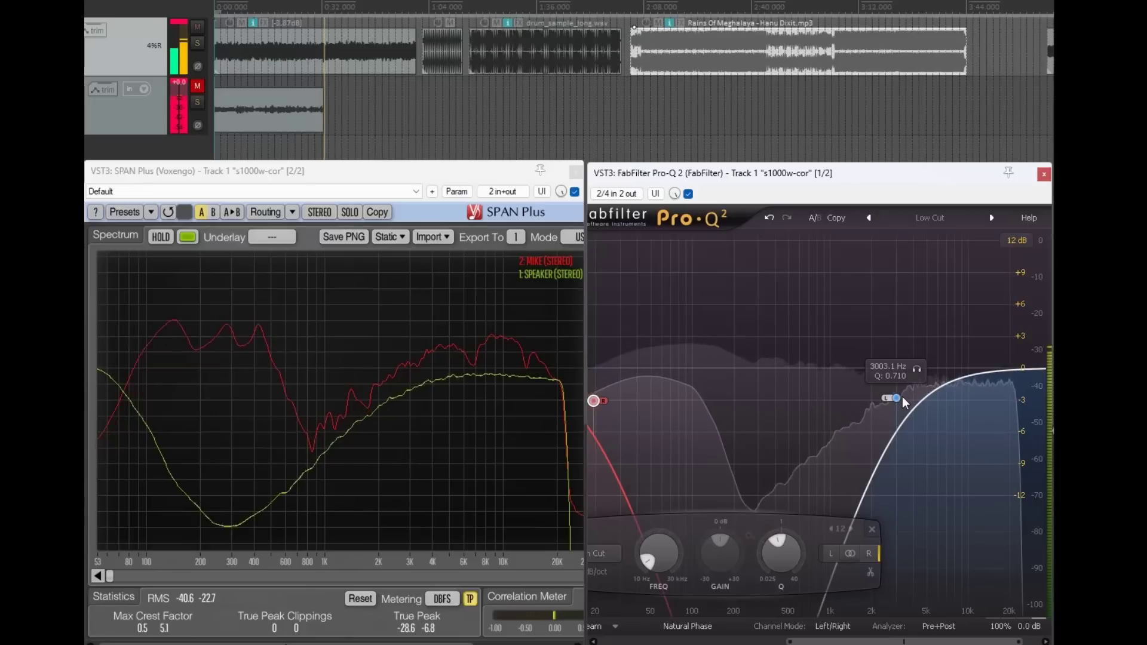
drag(903, 398, 854, 403)
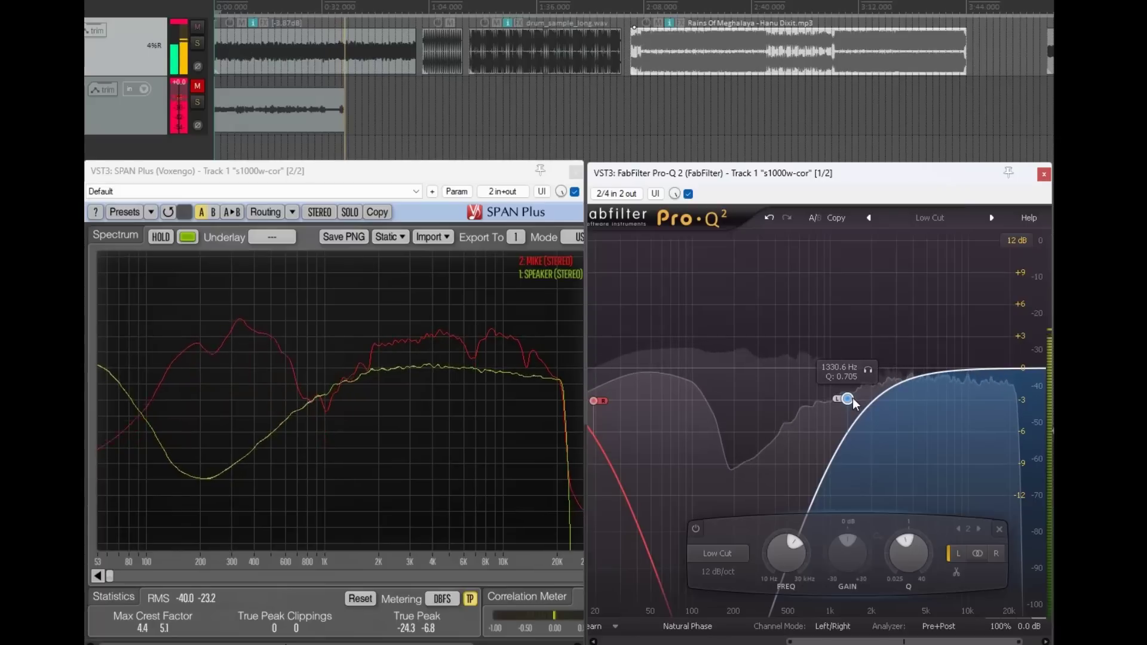
Step: Raise the low cut to the upper end of the spectrum and set the high cut to about 1037 Hz
drag(858, 404, 1015, 407)
drag(605, 406, 923, 408)
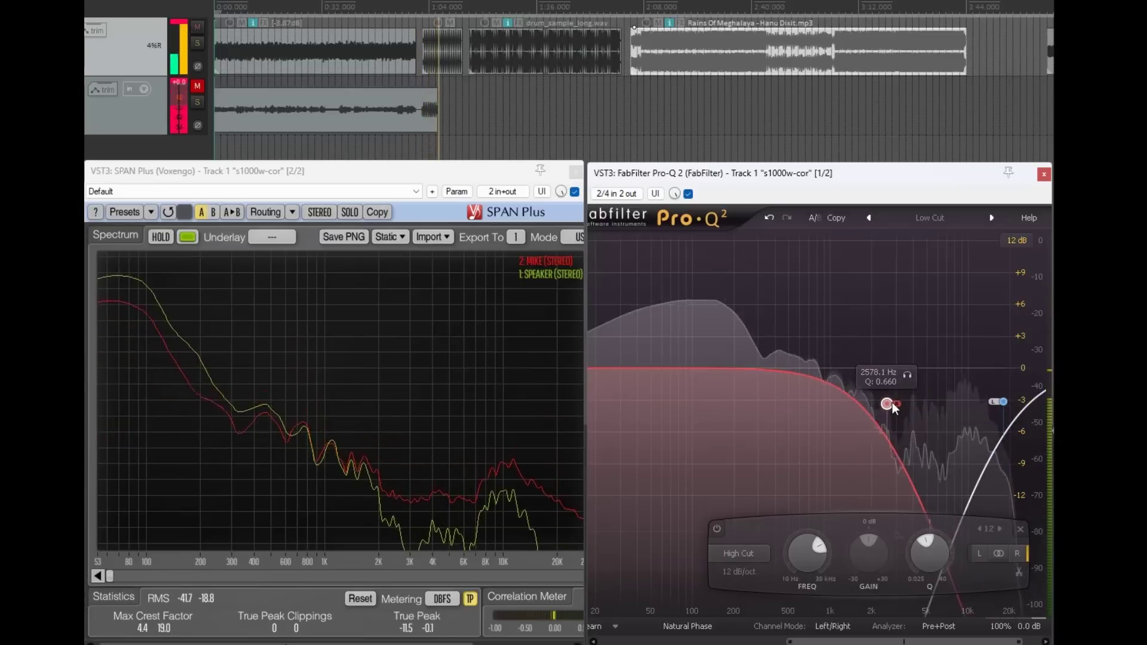
drag(898, 408, 938, 408)
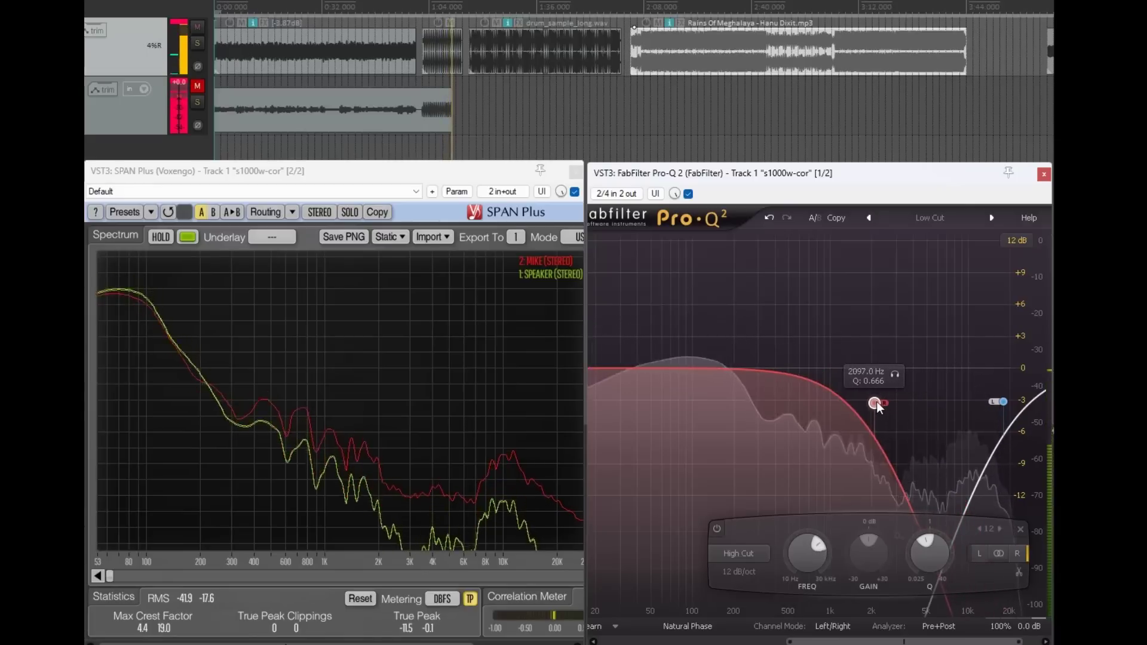
drag(877, 407, 840, 406)
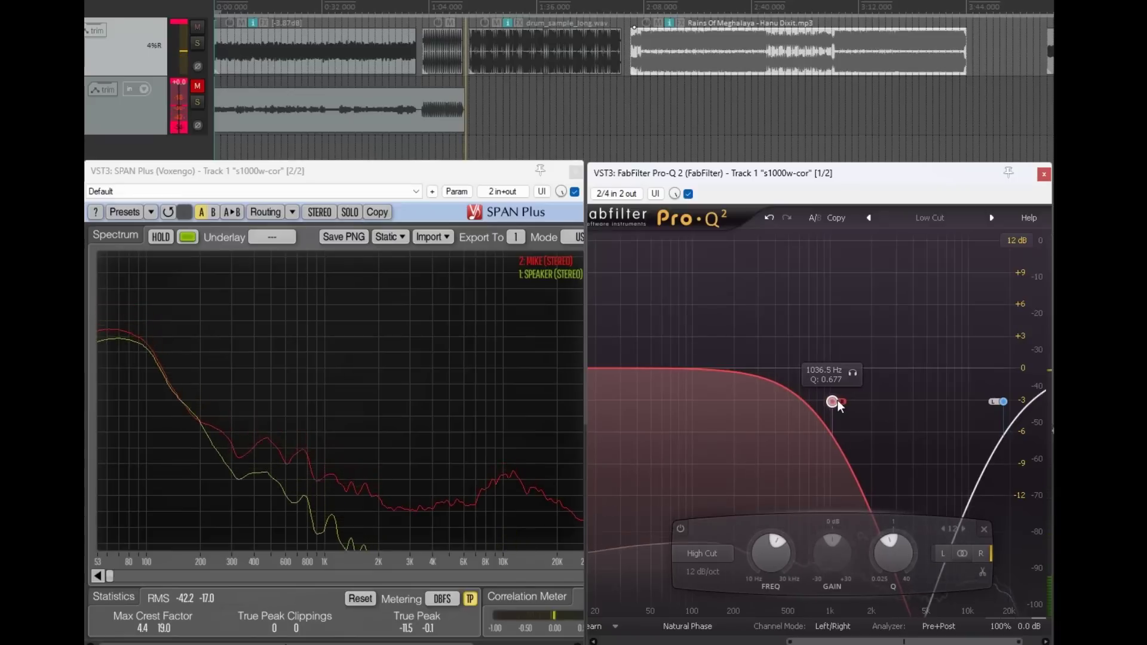
Step: Raise the high cut's frequency in stages to about 3944 Hz
key(space)
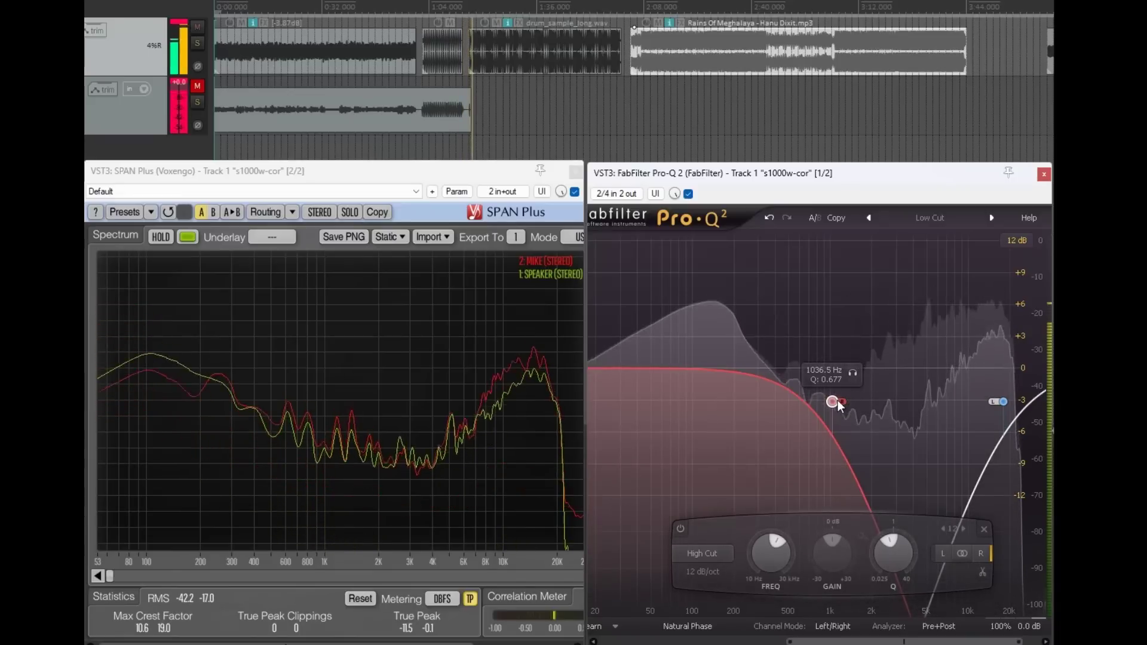
drag(844, 405, 888, 408)
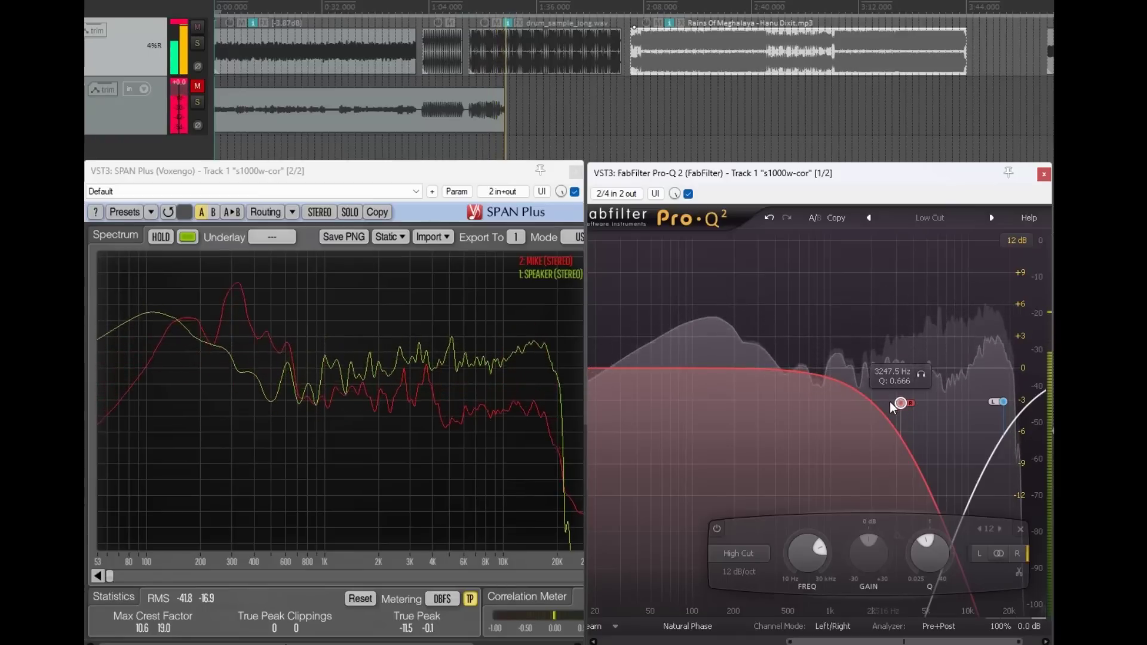
mouse_move(906, 406)
mouse_down()
mouse_move(872, 406)
mouse_move(914, 407)
mouse_up()
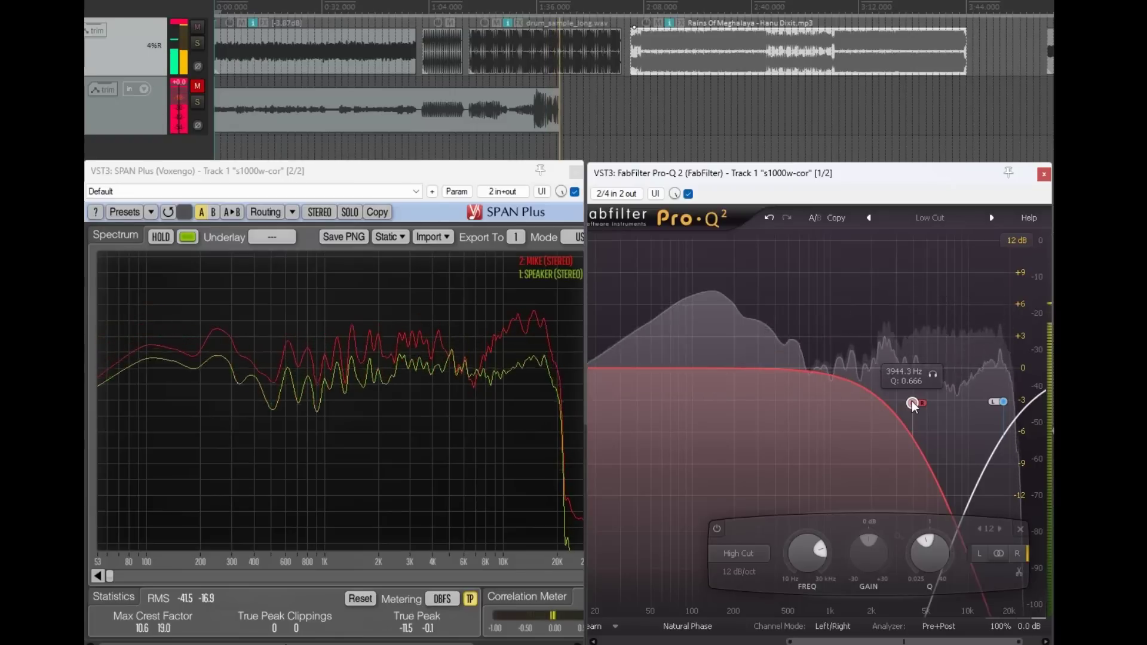
Step: Move the high cut to the bottom of the spectrum and lower the low cut in stages to about 1299 Hz
drag(913, 404, 614, 399)
drag(1001, 403, 921, 406)
drag(926, 403, 903, 405)
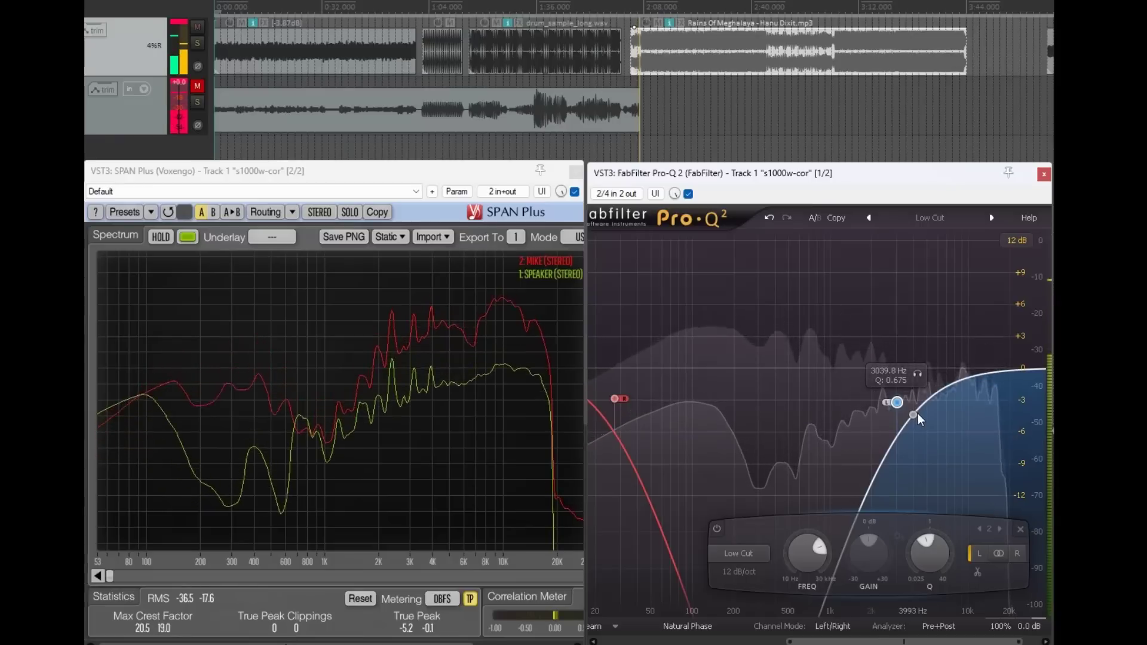
drag(902, 405, 870, 404)
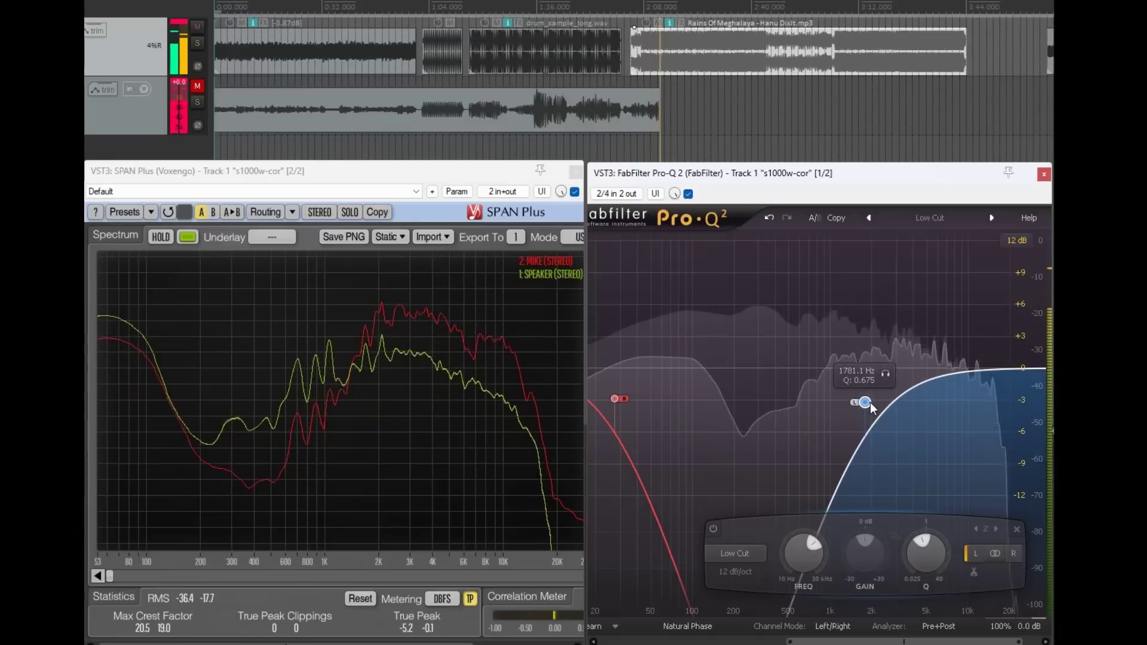
drag(871, 404, 852, 404)
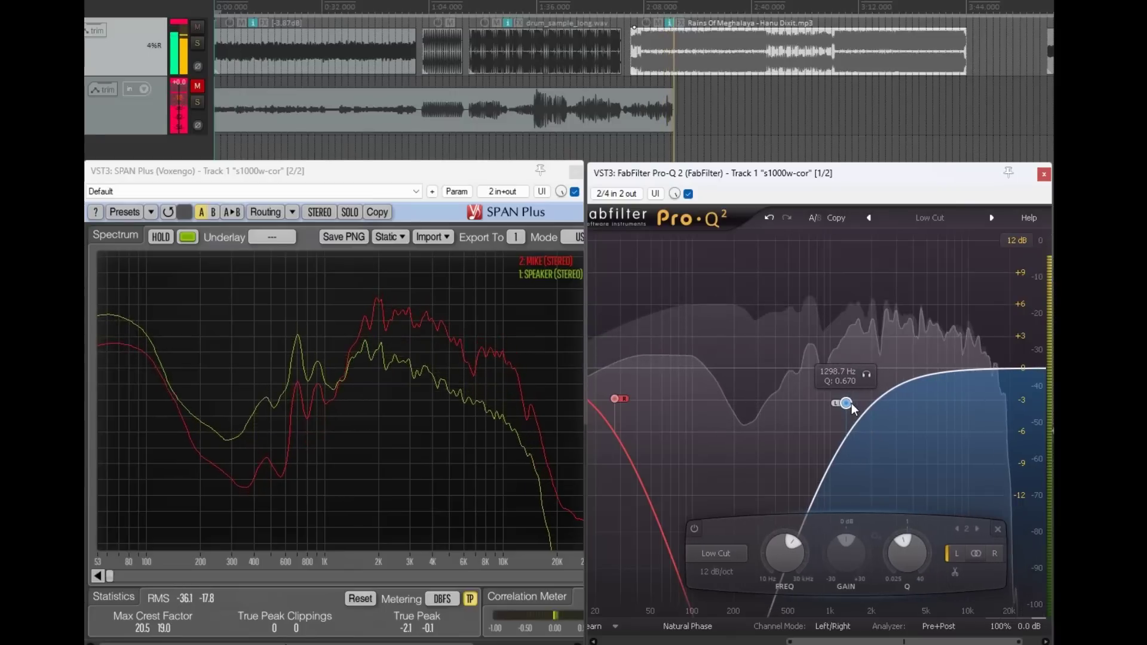
Step: Raise the low cut to about 27.4 kHz and sweep the high cut upward, ending at about 3131 Hz
drag(854, 408, 1026, 404)
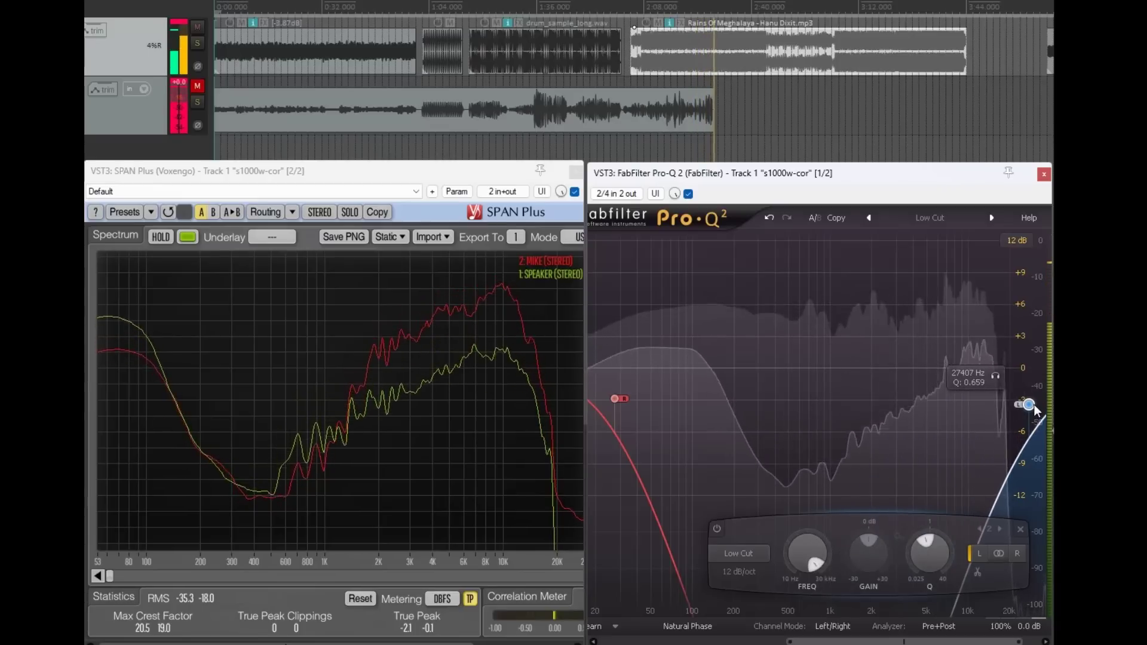
drag(622, 401, 883, 407)
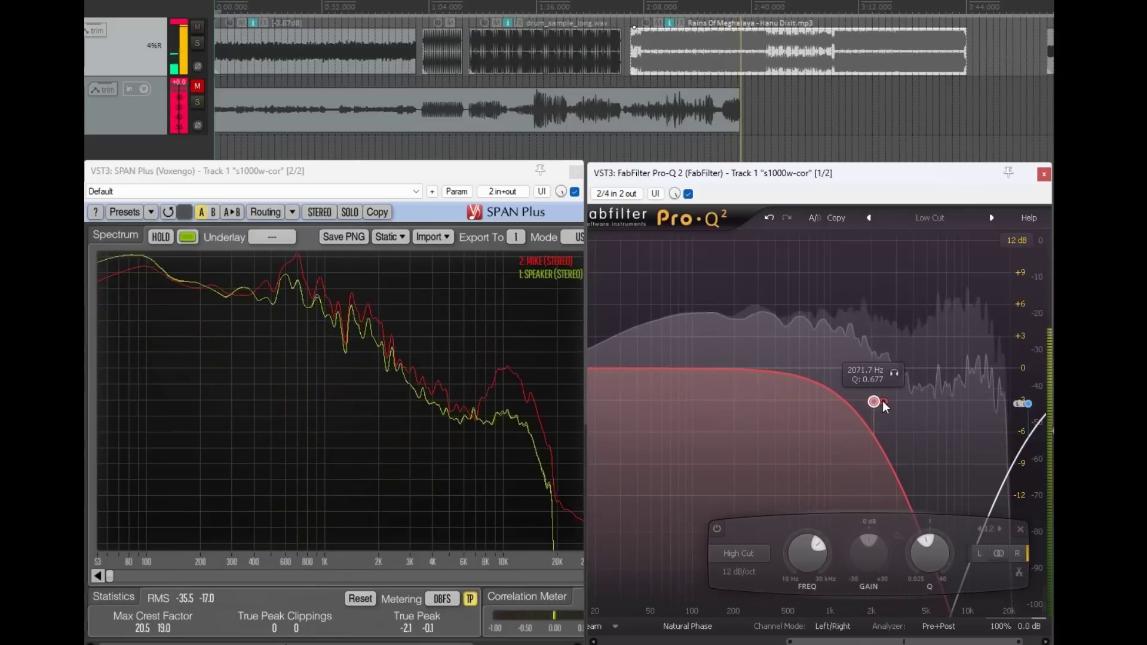
drag(898, 406, 923, 408)
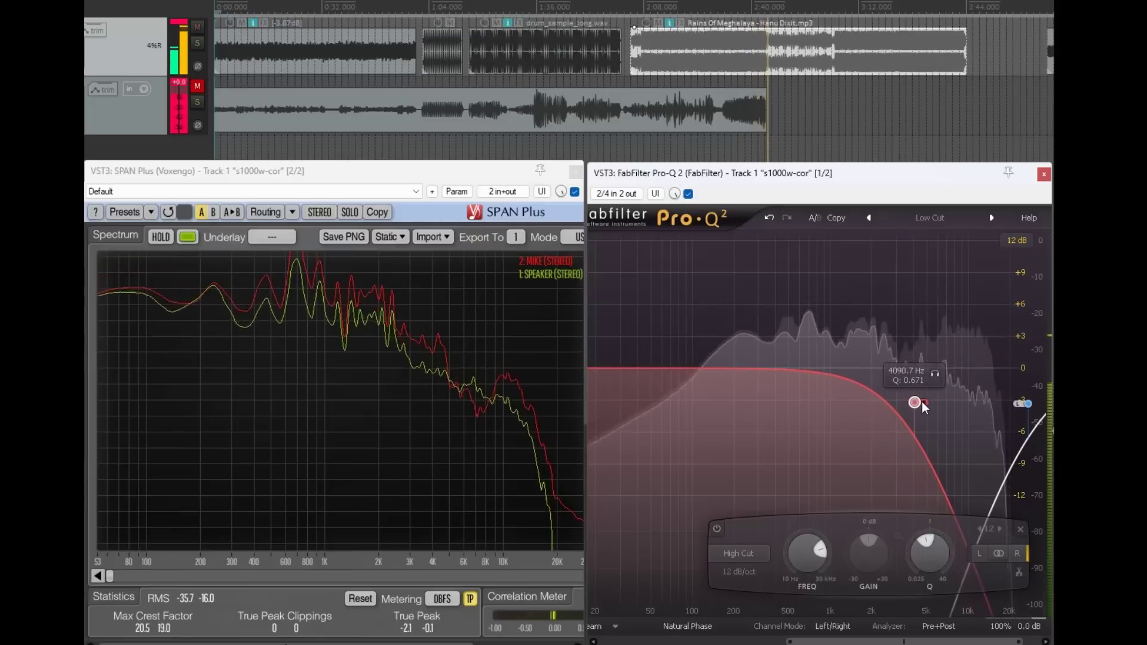
mouse_move(924, 407)
mouse_down()
mouse_move(937, 408)
mouse_move(907, 408)
mouse_up()
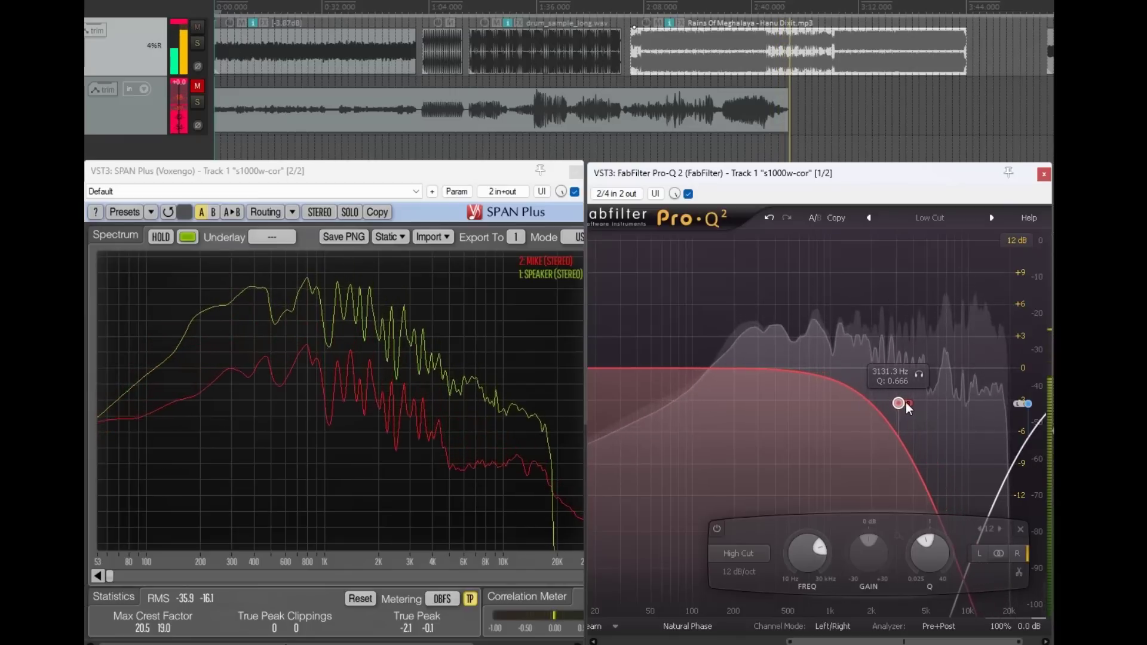
Step: Set the high cut's slope to 6 dB/oct and its frequency to about 2642 Hz
click(755, 578)
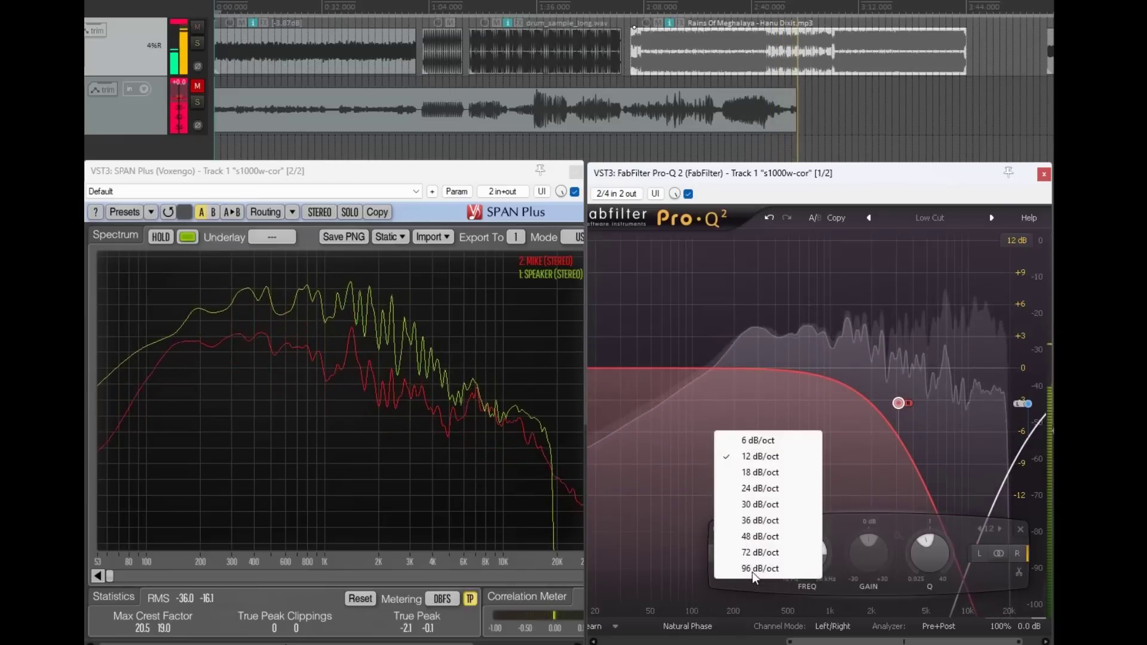
click(754, 441)
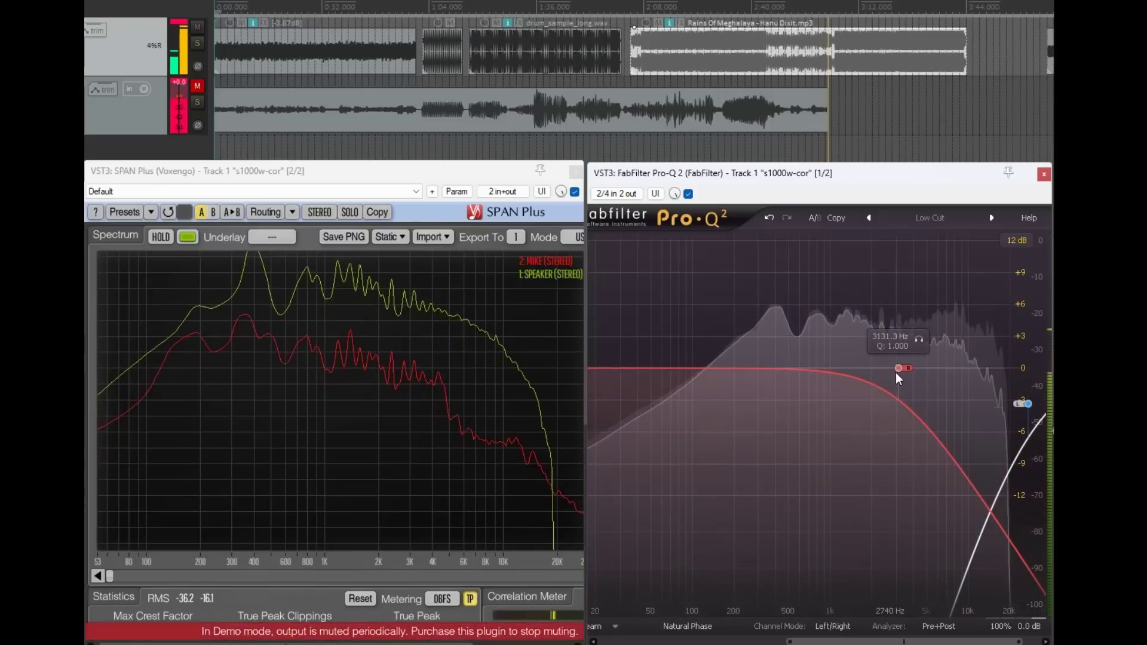
click(900, 369)
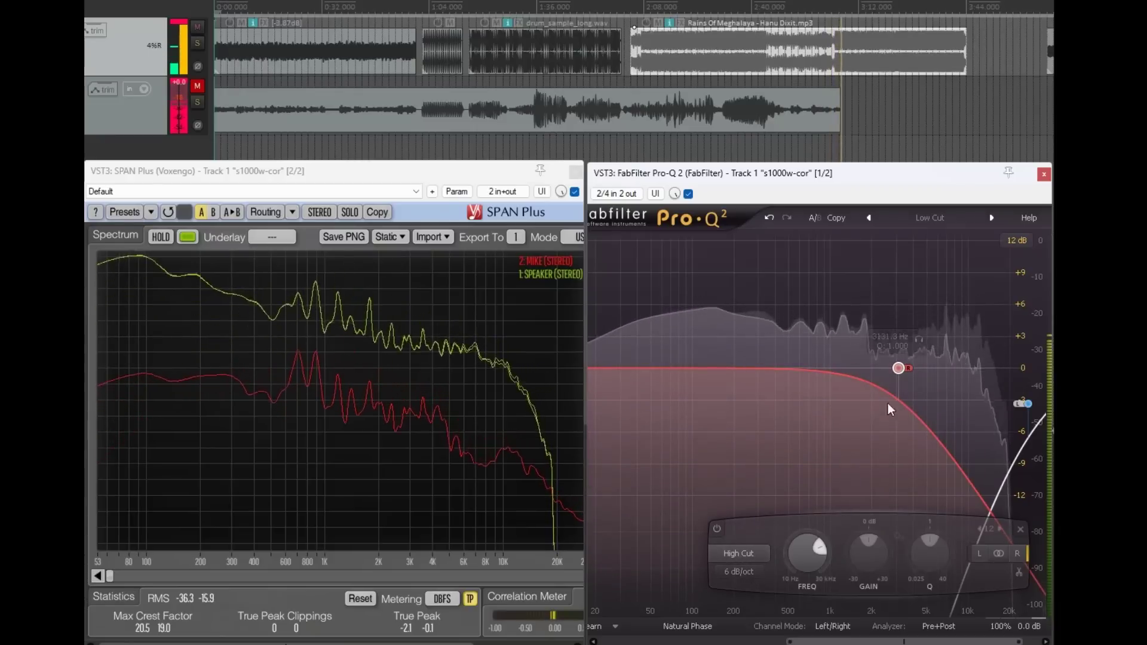
mouse_move(898, 389)
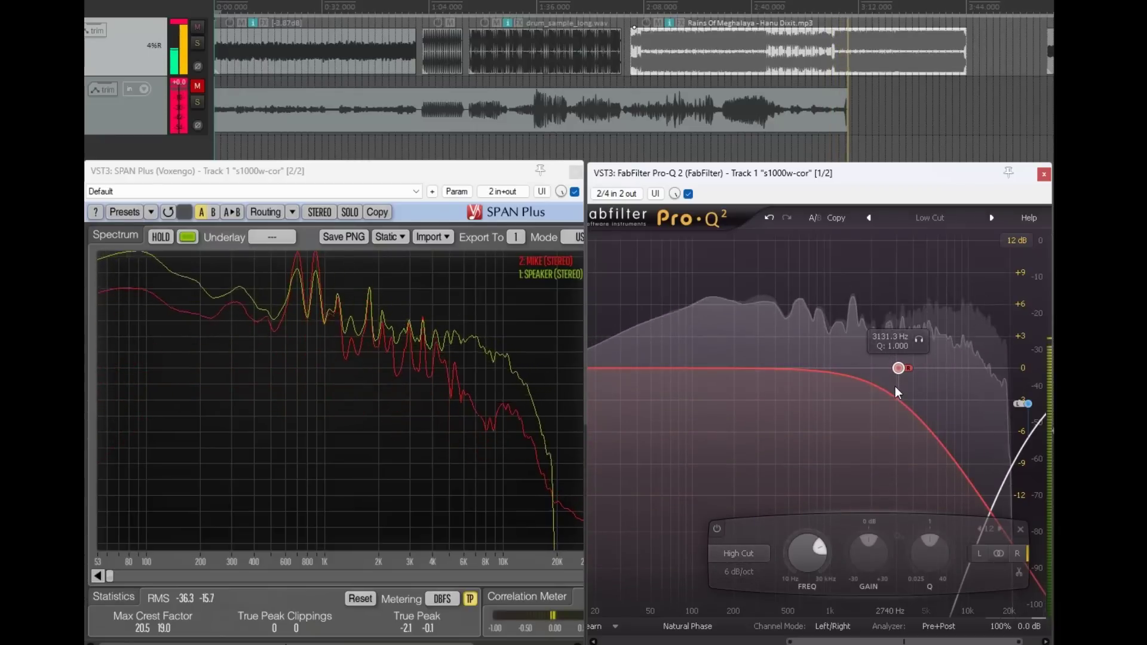
mouse_move(904, 370)
mouse_down()
mouse_move(919, 370)
mouse_move(886, 373)
mouse_up()
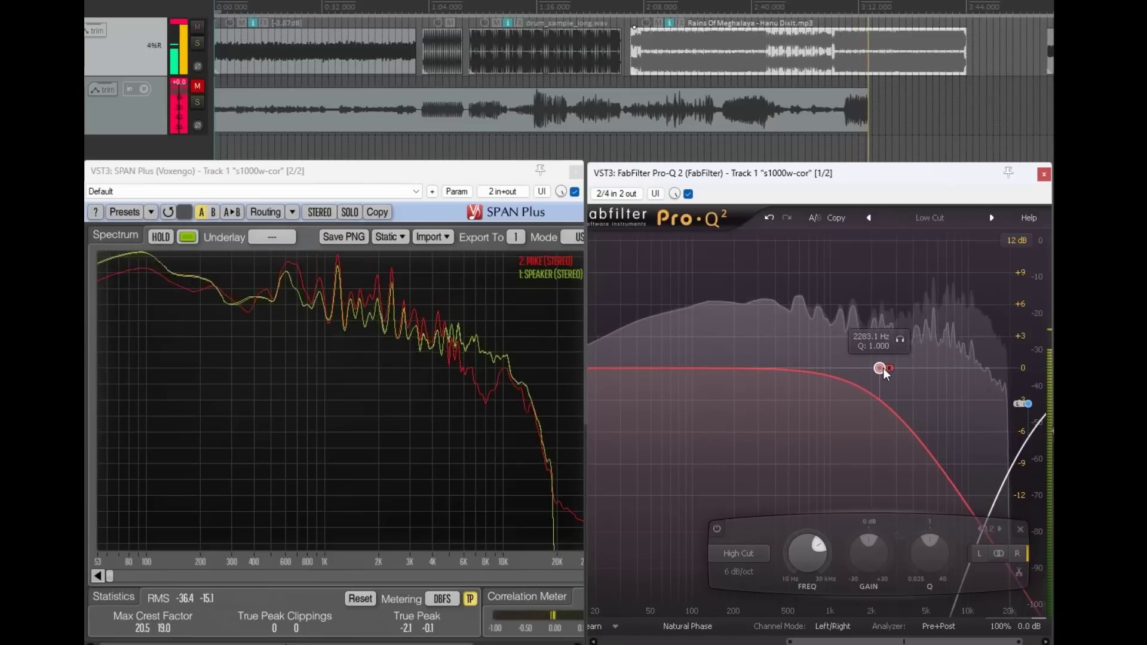
drag(885, 373, 894, 373)
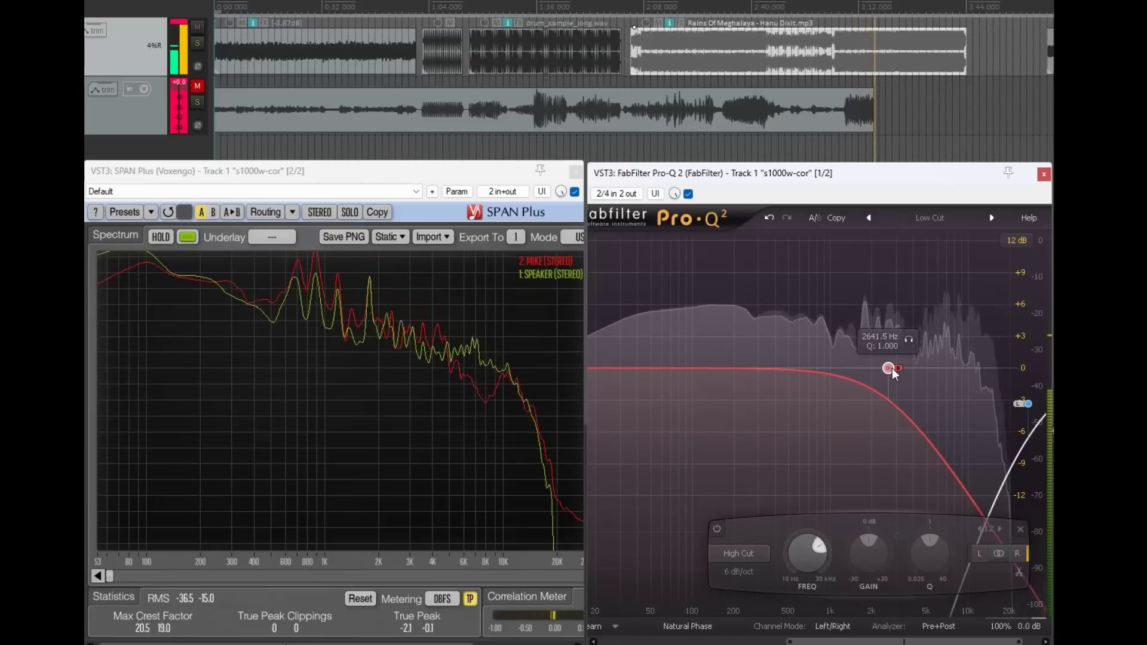
Step: Steepen the high cut's slope first to 12 dB/oct and again to 18 dB/oct
click(738, 573)
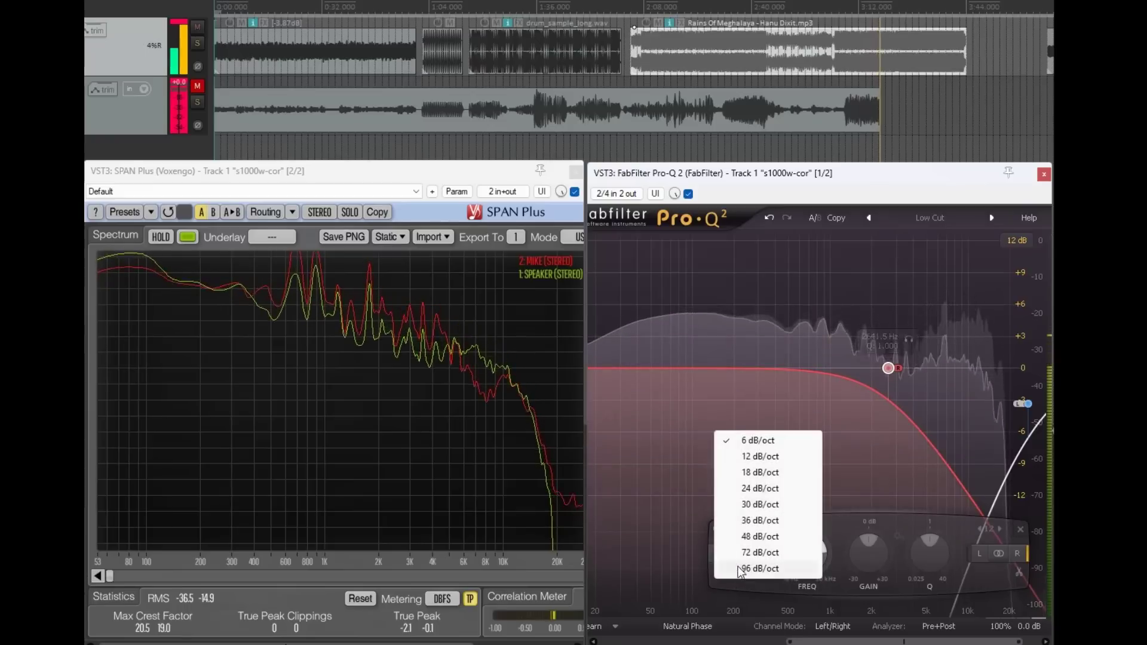
click(760, 456)
click(741, 572)
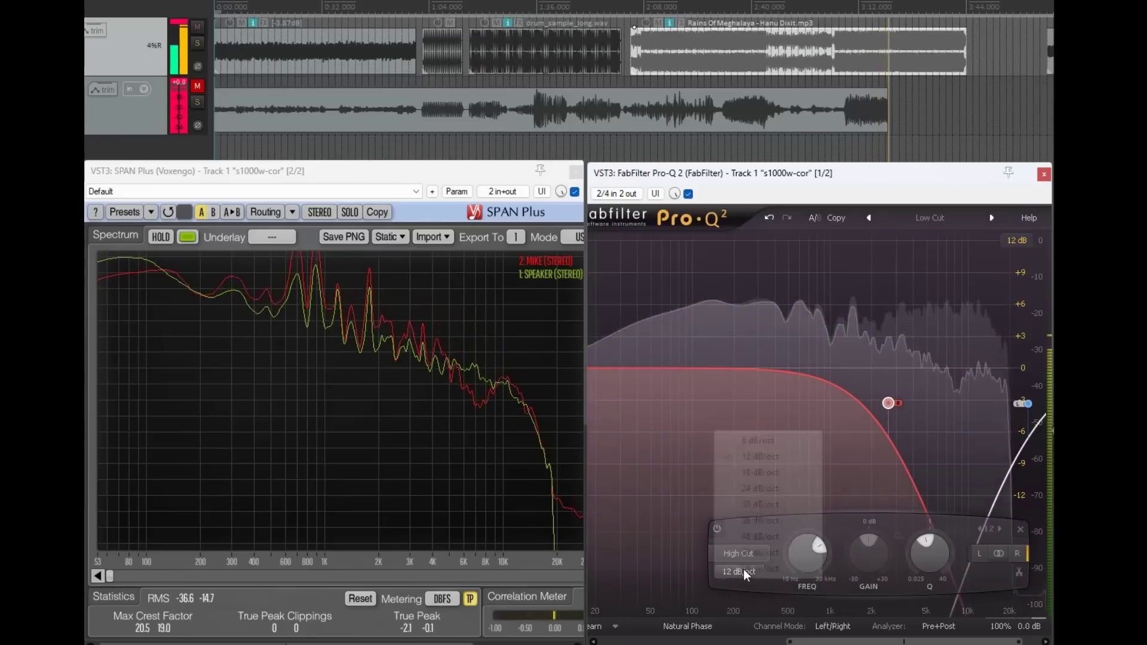
click(751, 473)
click(752, 483)
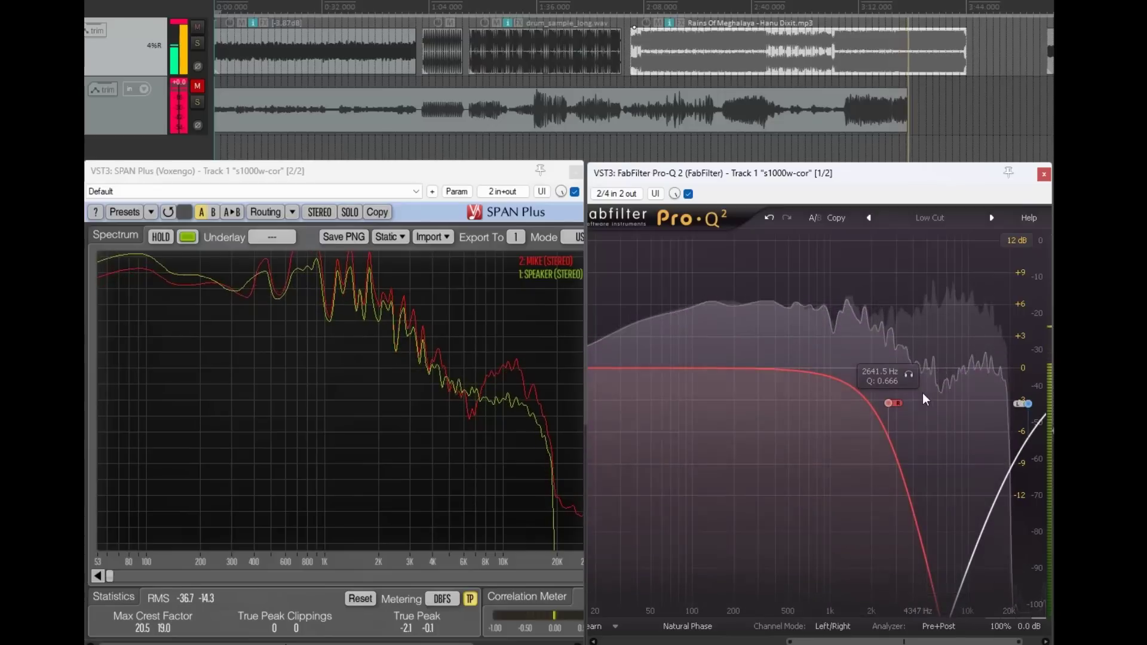
Step: Set the high cut's slope back to 12 dB/oct and lower the low cut to about 2660 Hz
click(890, 405)
click(747, 573)
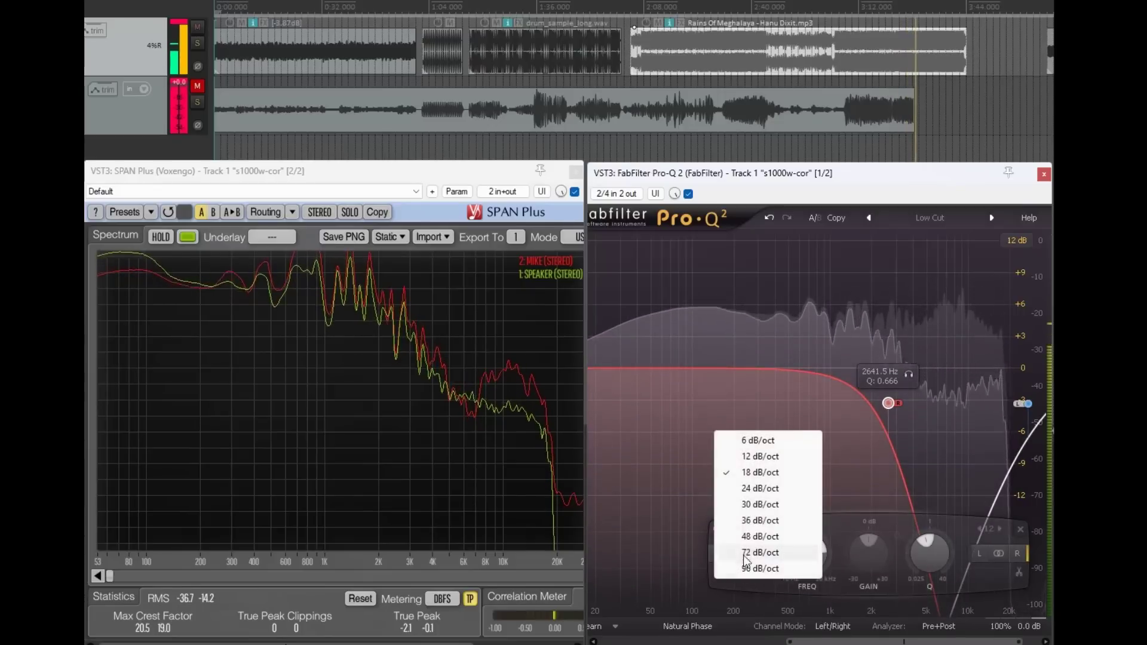
click(814, 456)
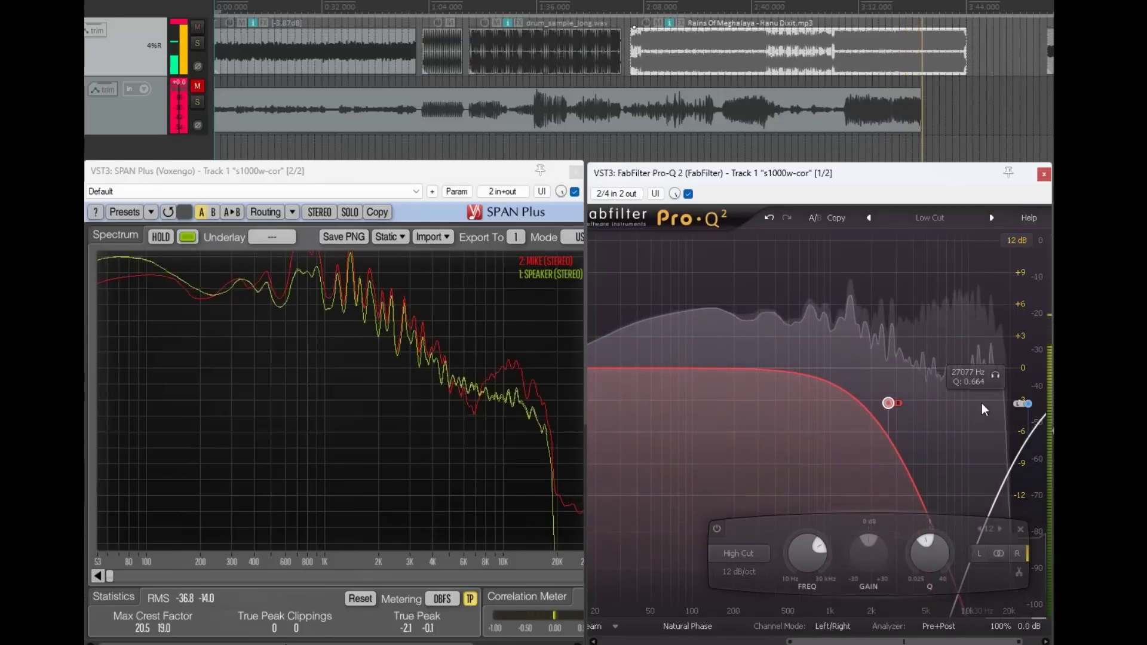
drag(1032, 412, 895, 408)
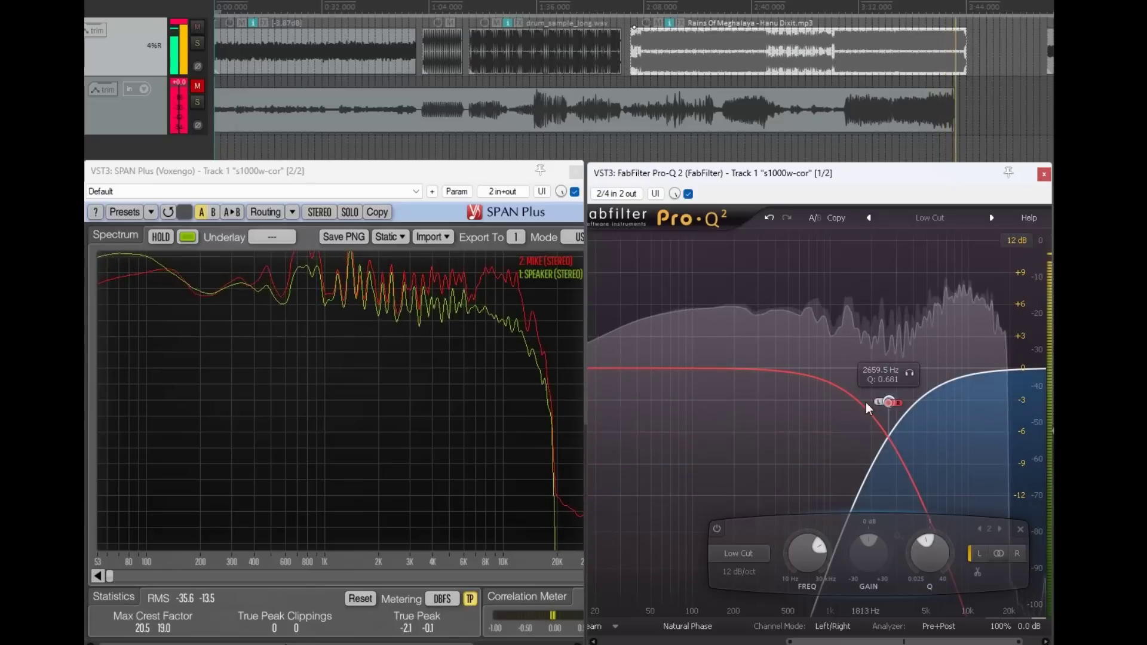